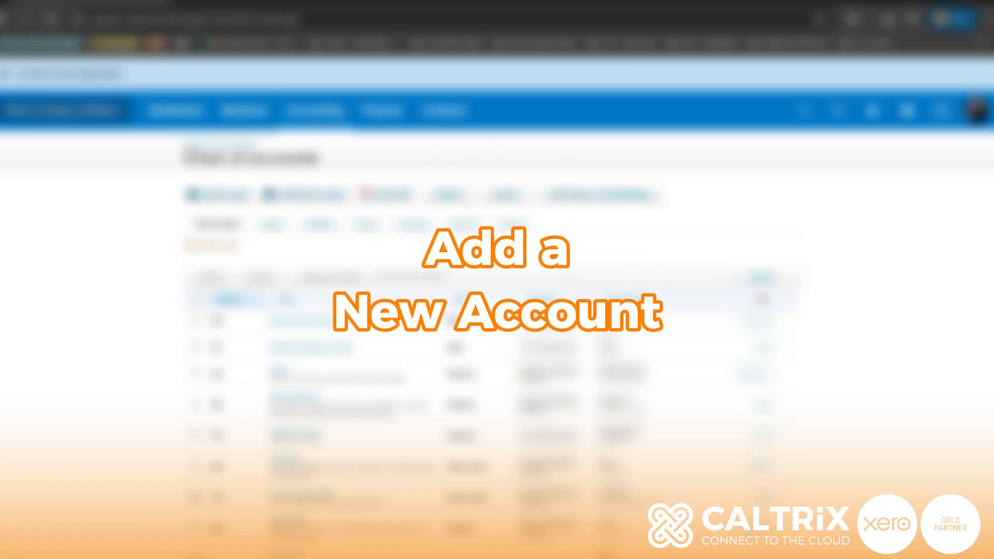
Start a new account in the chart of accounts with account type Revenue and code 200-001
click(220, 194)
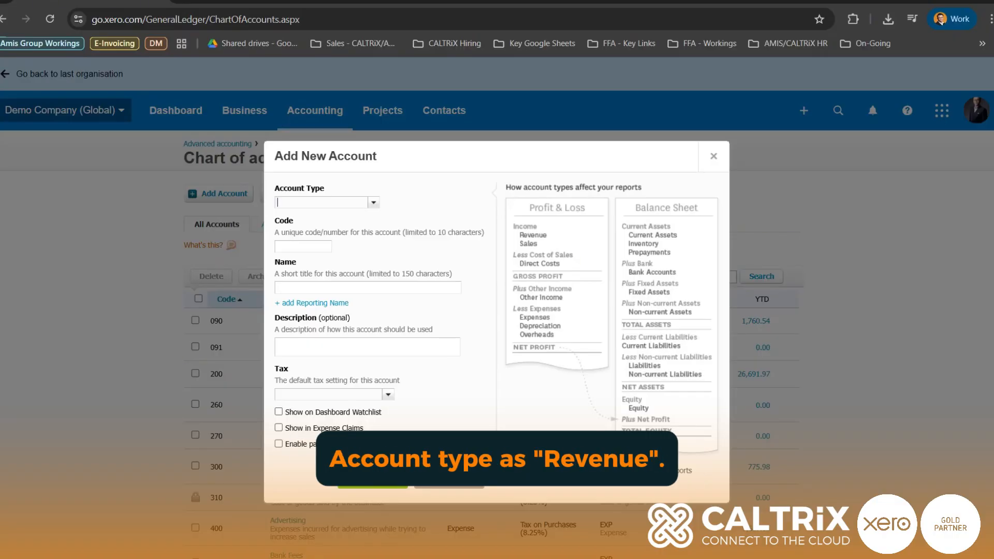
text(reve)
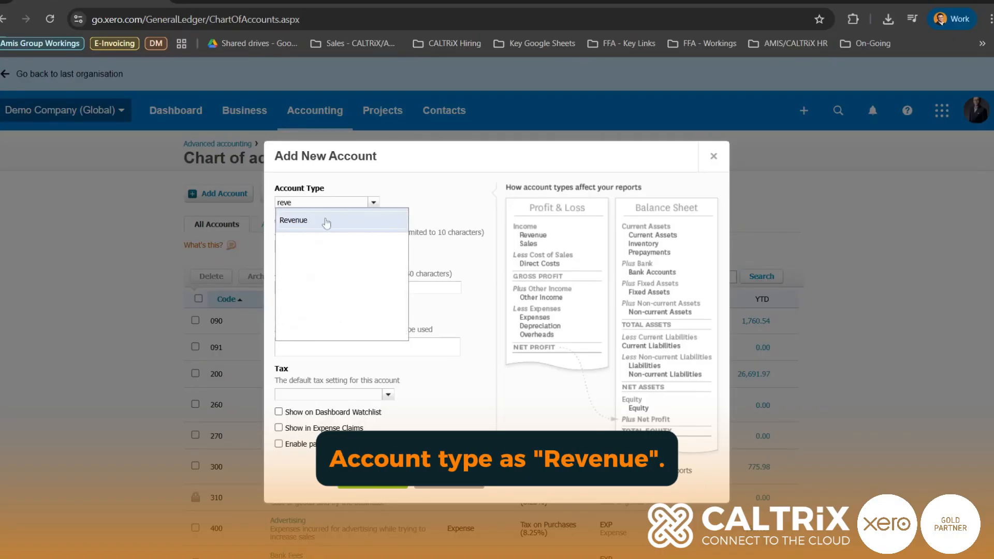
click(326, 220)
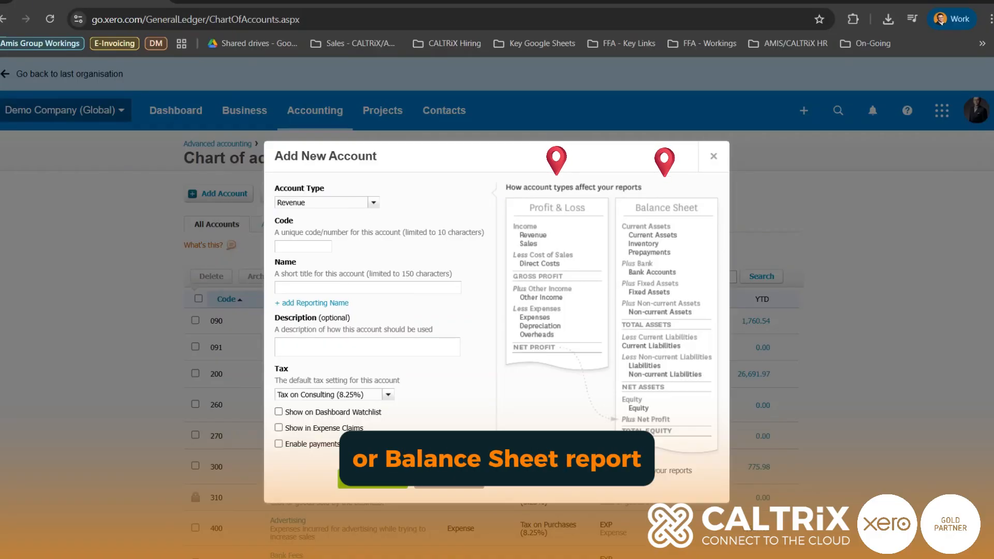
click(303, 246)
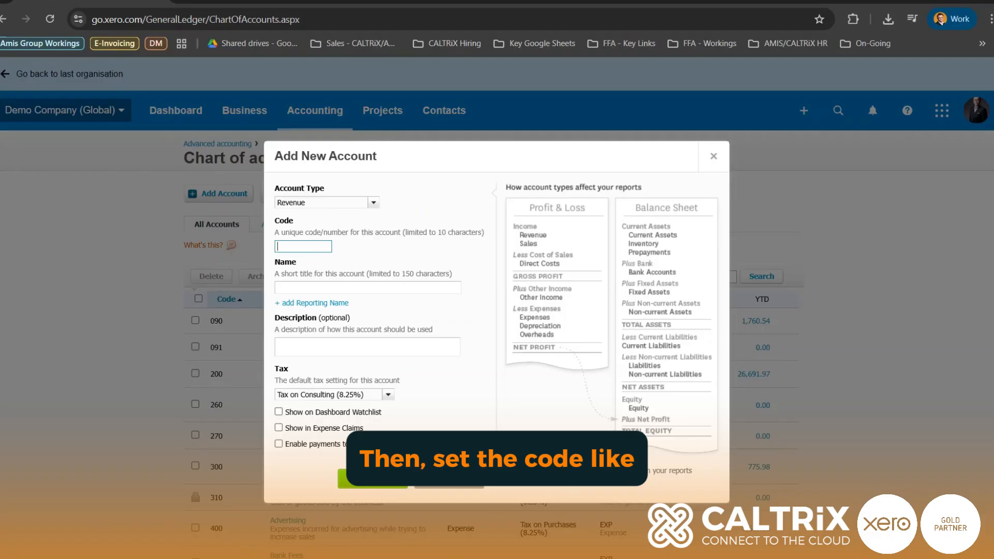
text(200-001)
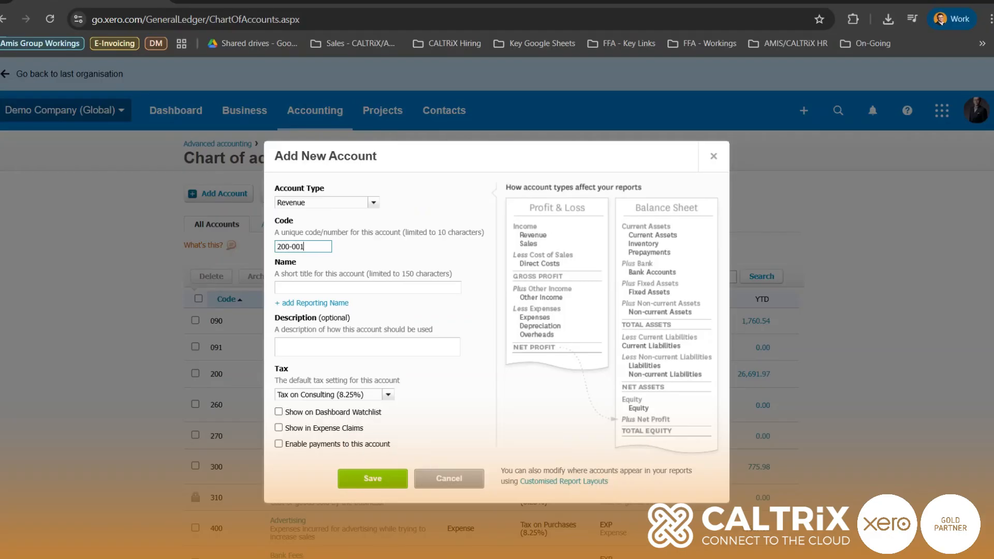
key(Tab)
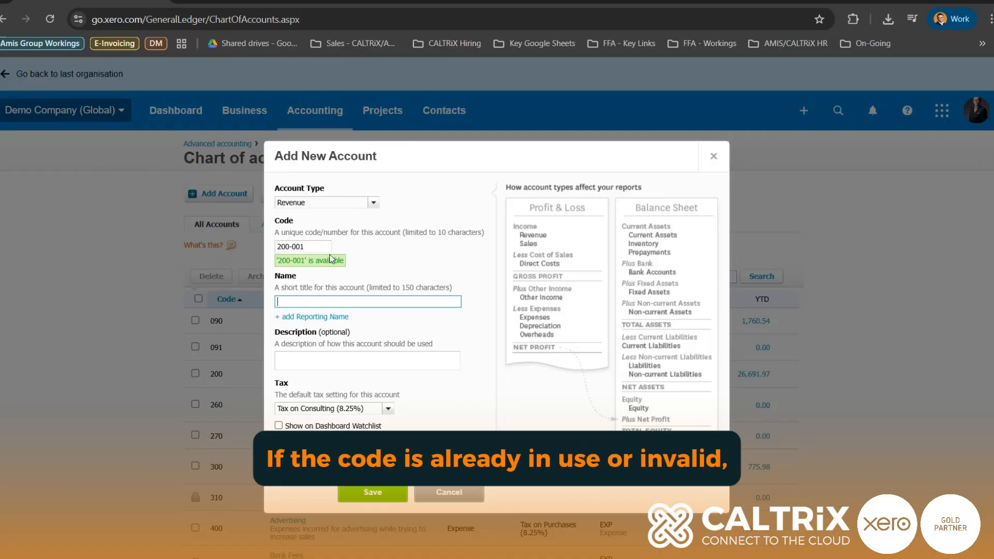
Try 200 as the new account's code and set the code back to 200-001
drag(305, 247, 290, 257)
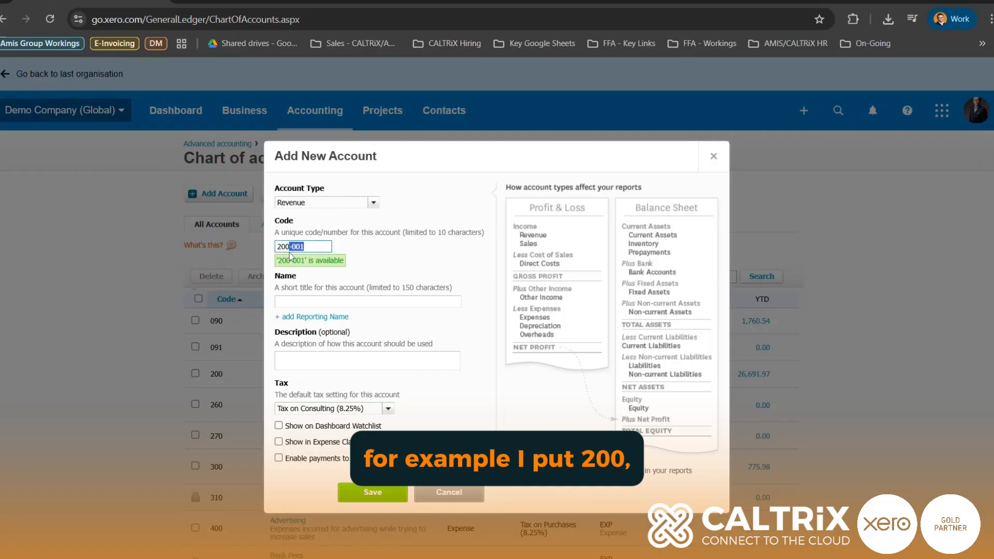
key(BackSpace)
key(Tab)
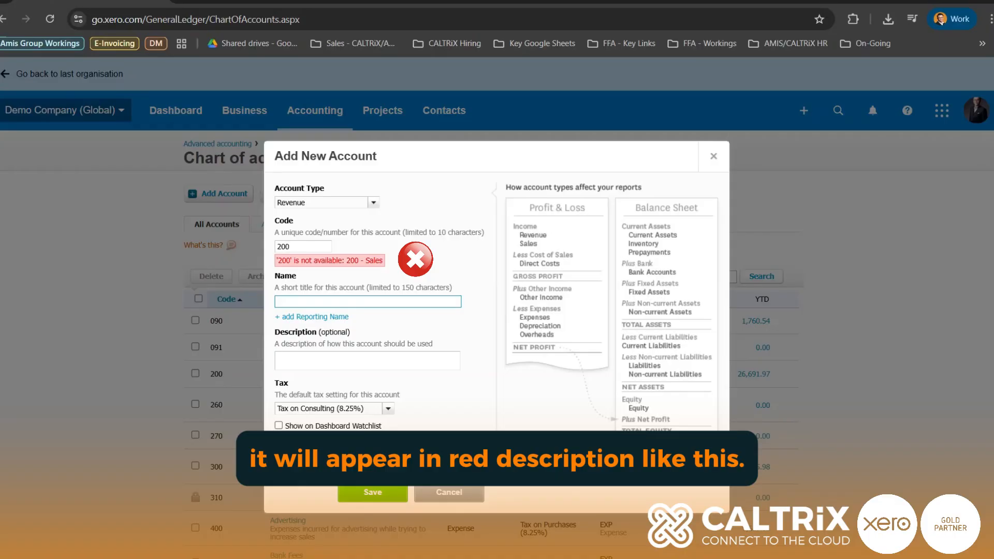
click(291, 246)
text(-001)
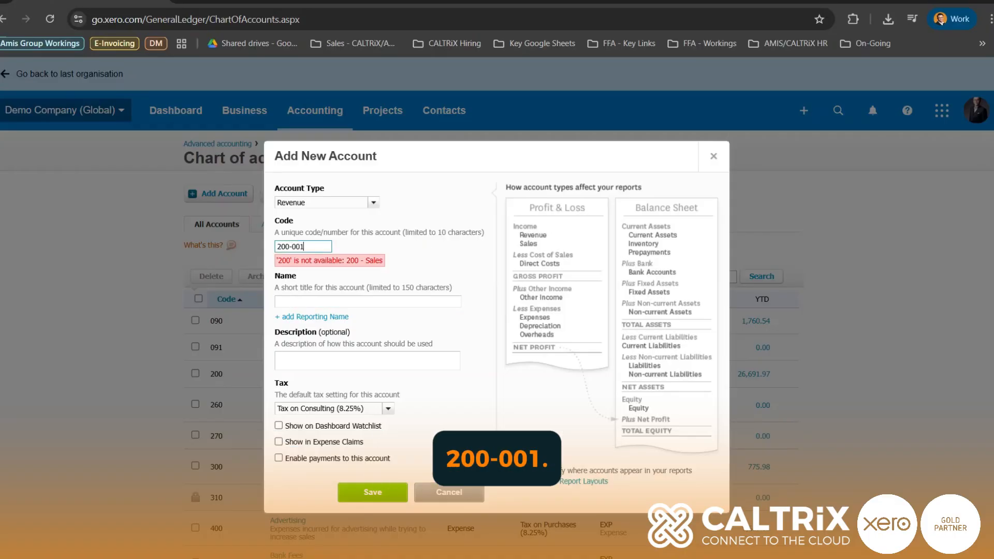
key(Tab)
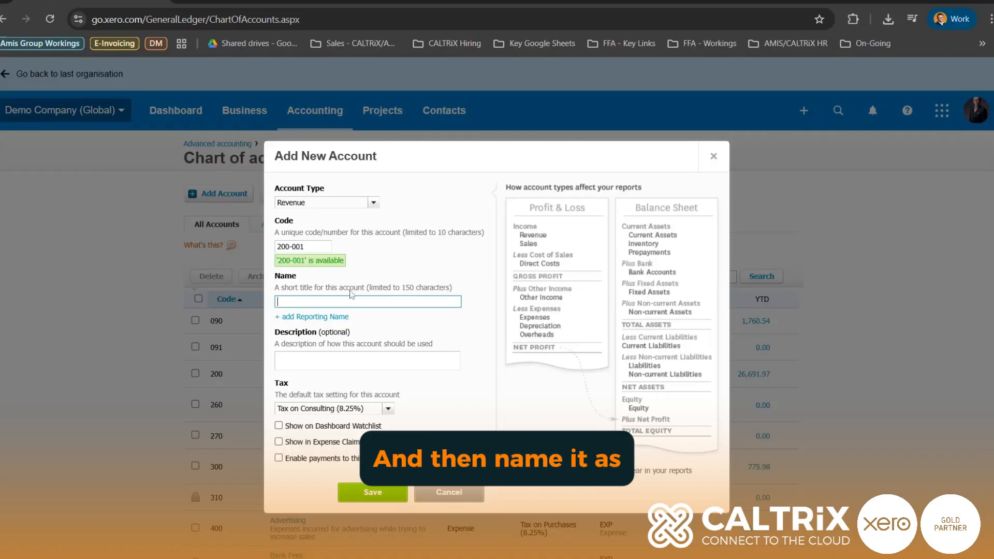
Name the new account "Sales - Service Income", set its default tax to SST @ 8% (8%) and save it
text(Sales -)
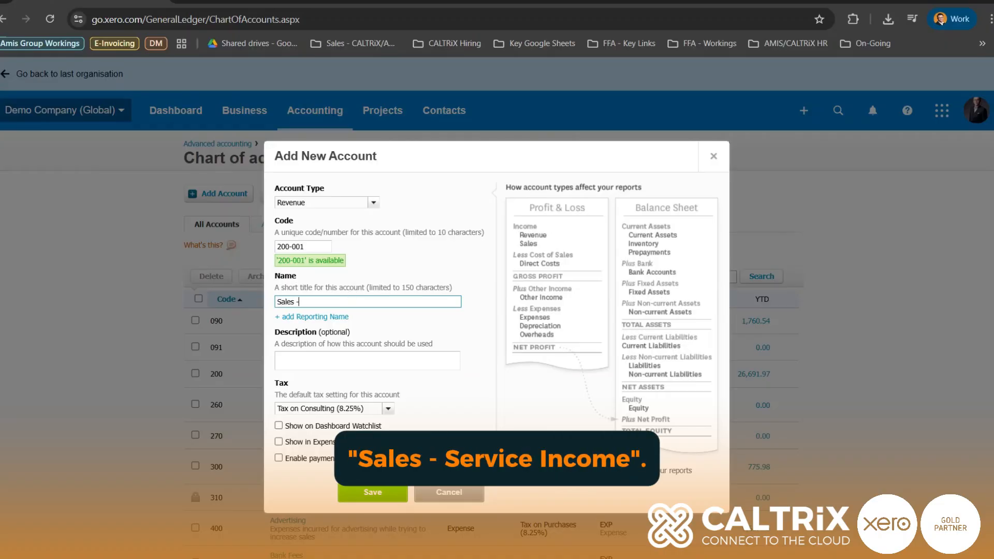
text( Service Income)
key(Tab)
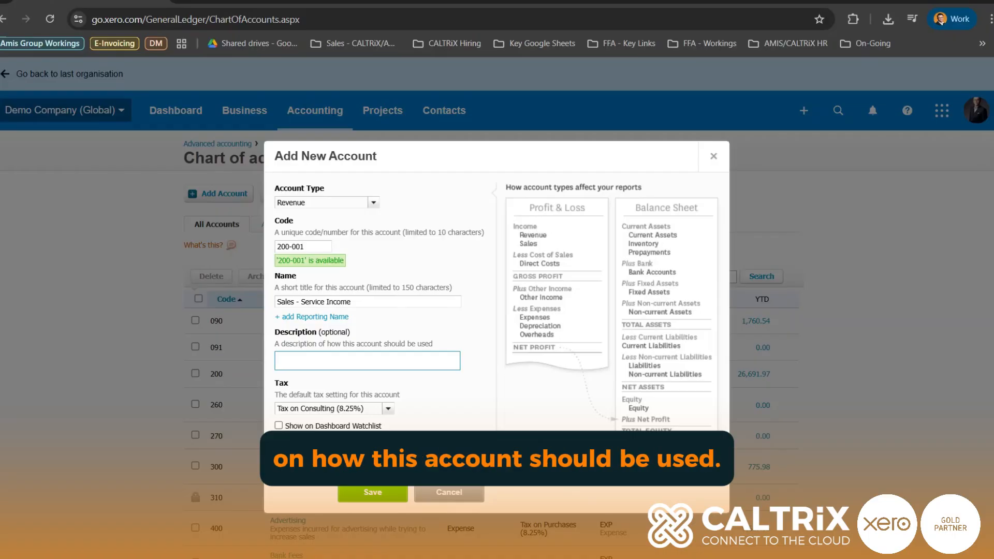
click(430, 400)
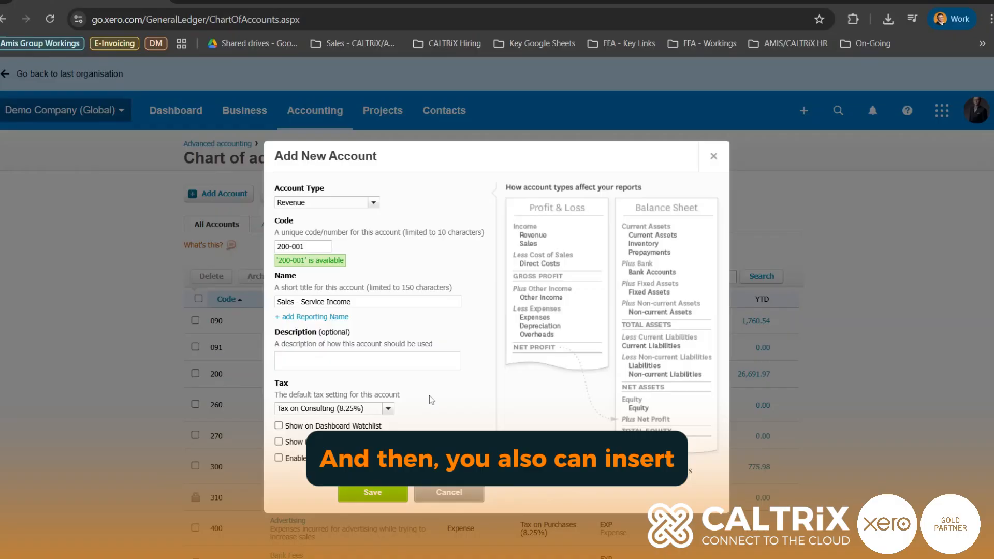
click(389, 412)
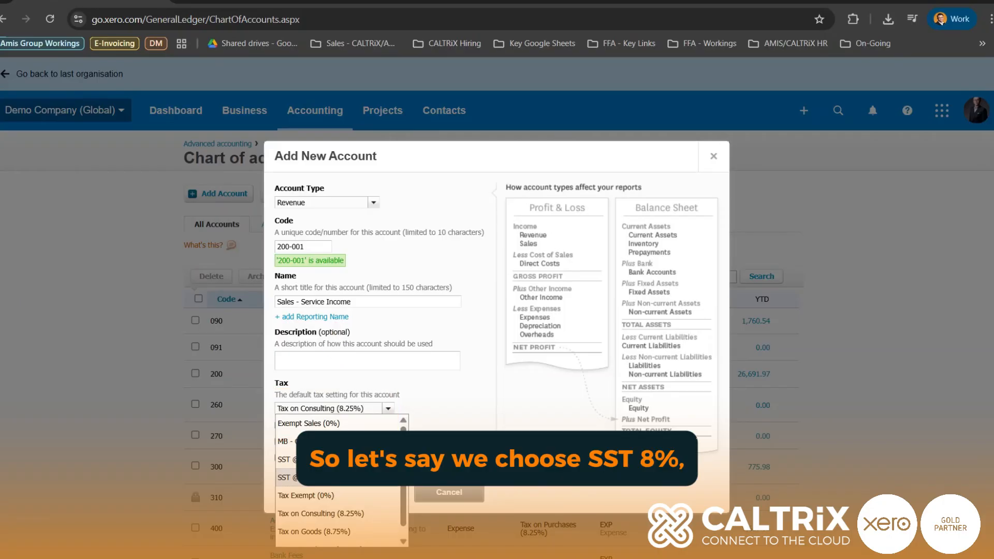
click(288, 478)
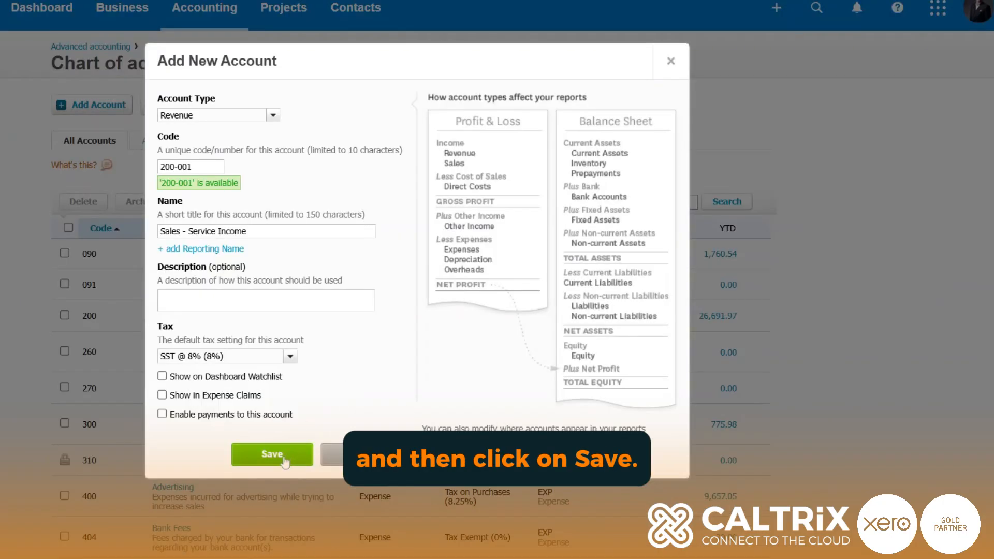
click(284, 458)
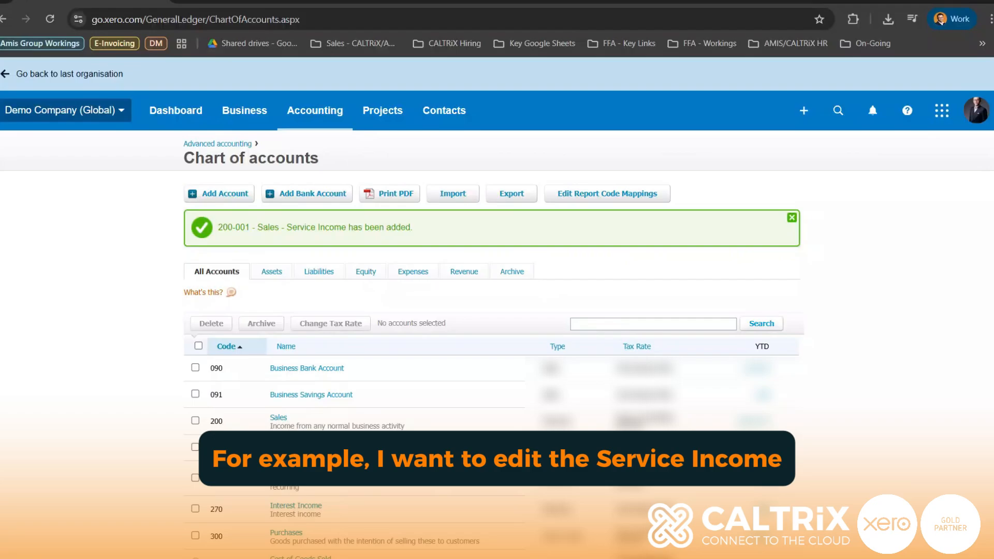
Search the chart of accounts for "service" and open the Sales - Service Income account for editing
text(service)
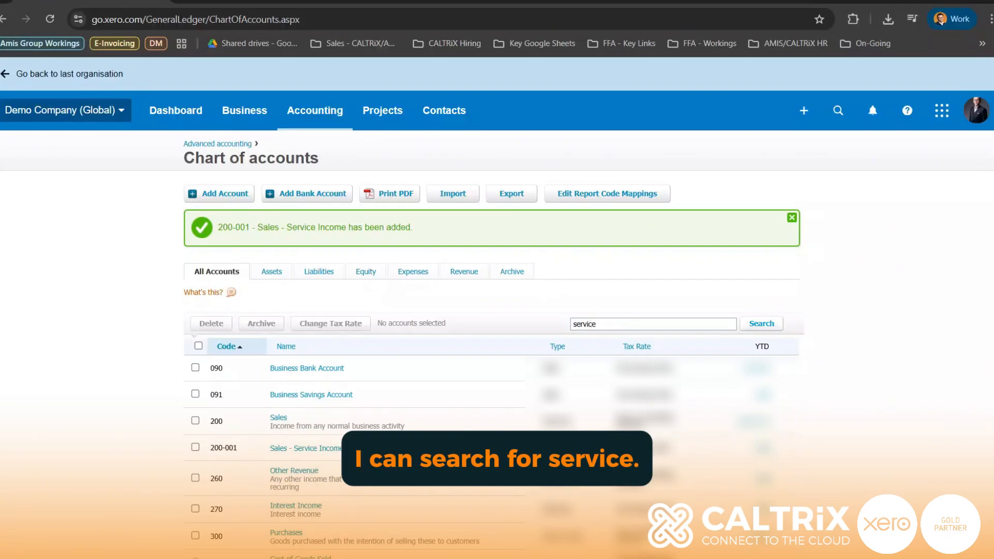
click(768, 324)
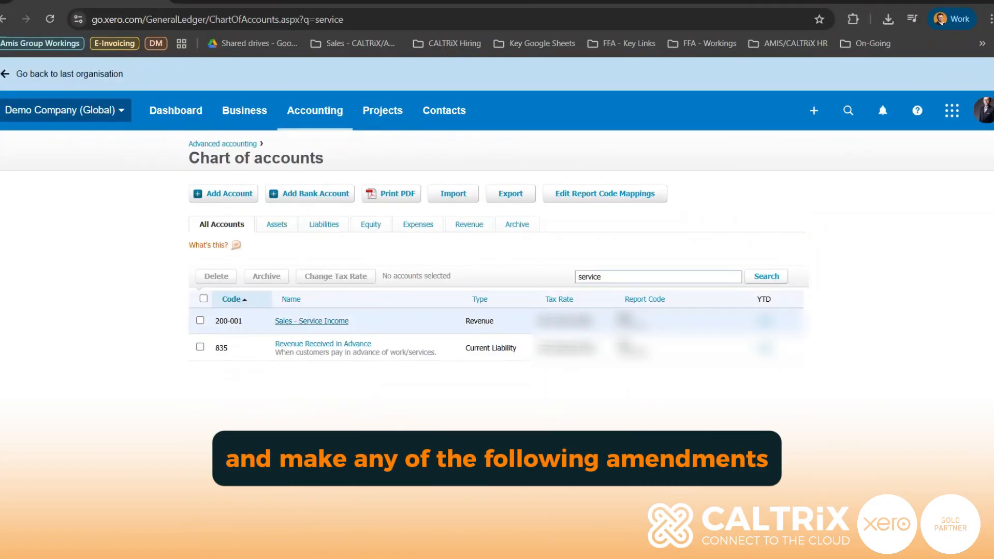
click(299, 322)
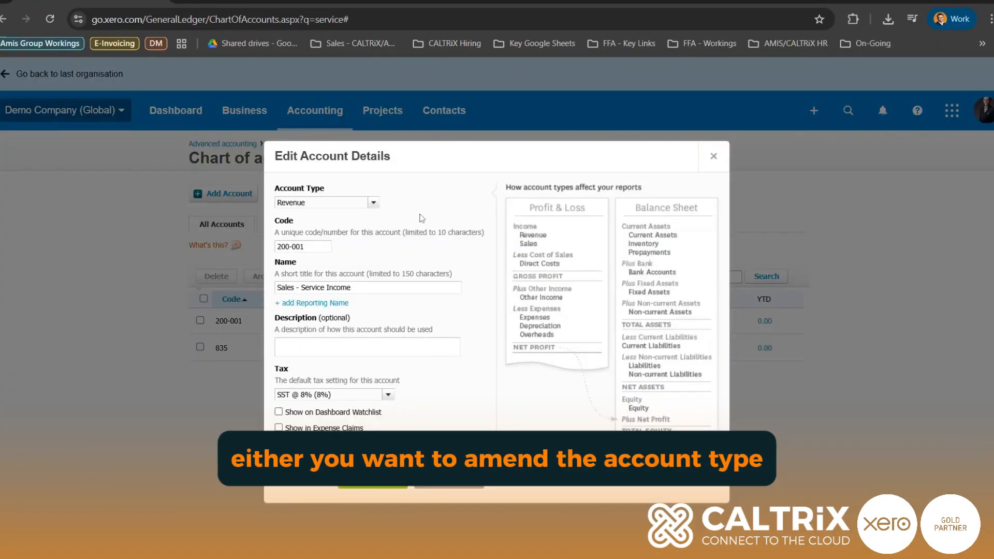
Go through the account's code, name and description fields and save the account details
drag(307, 247, 275, 247)
drag(354, 288, 269, 294)
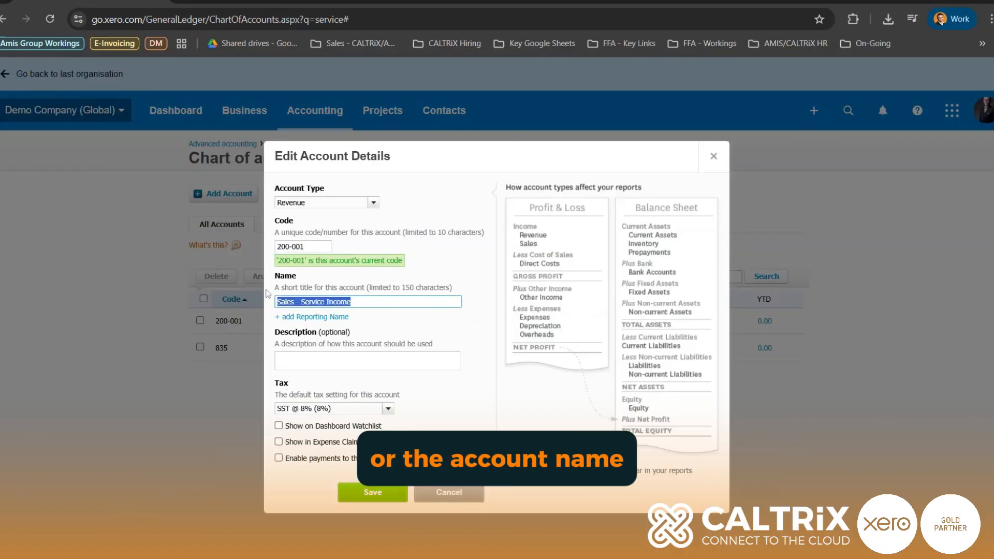
click(389, 304)
click(330, 356)
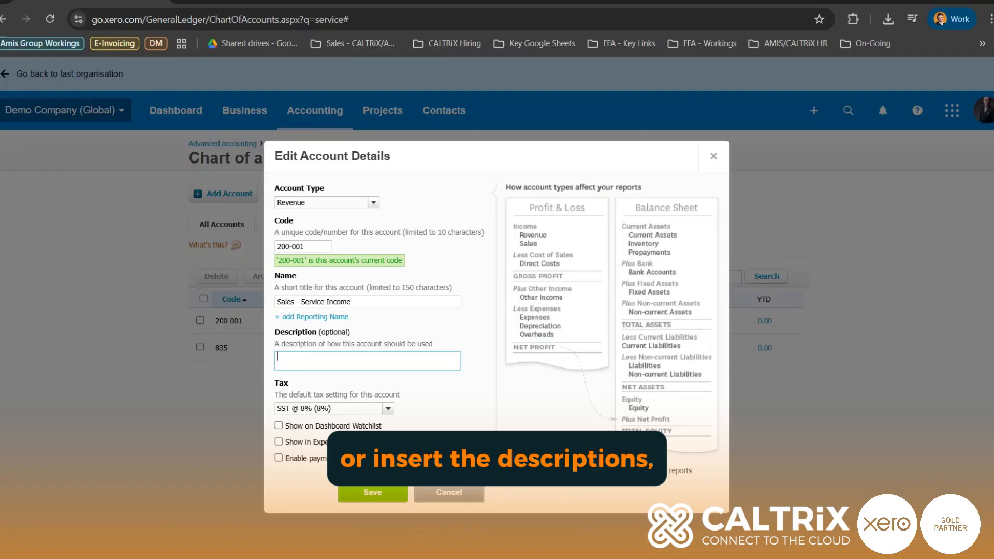
click(424, 325)
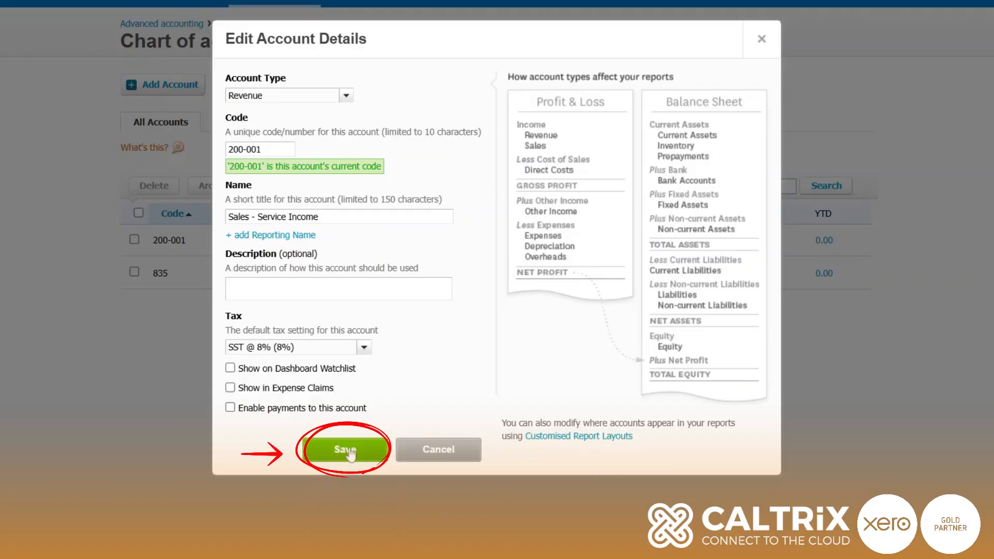
click(347, 450)
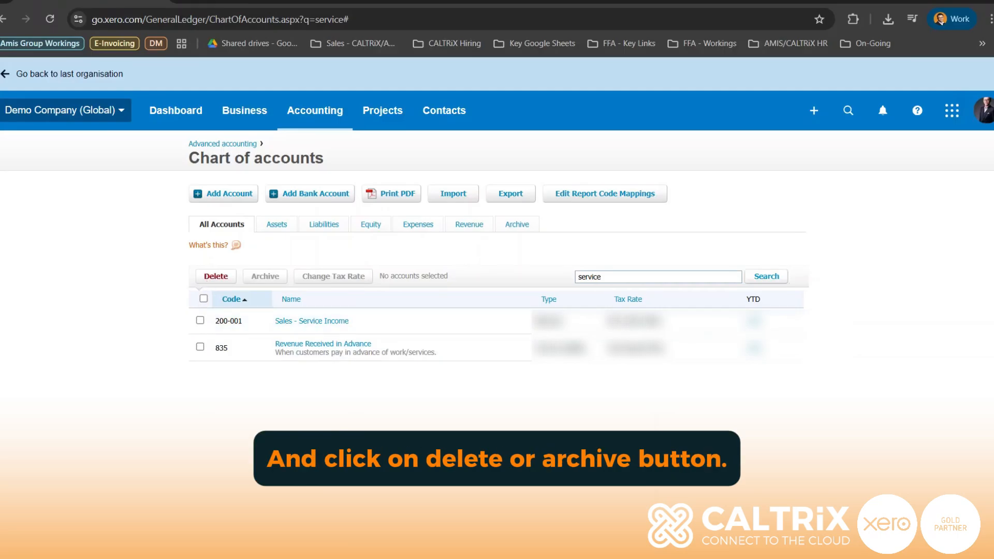
Select the 200-001 Sales - Service Income account in the search results
click(200, 320)
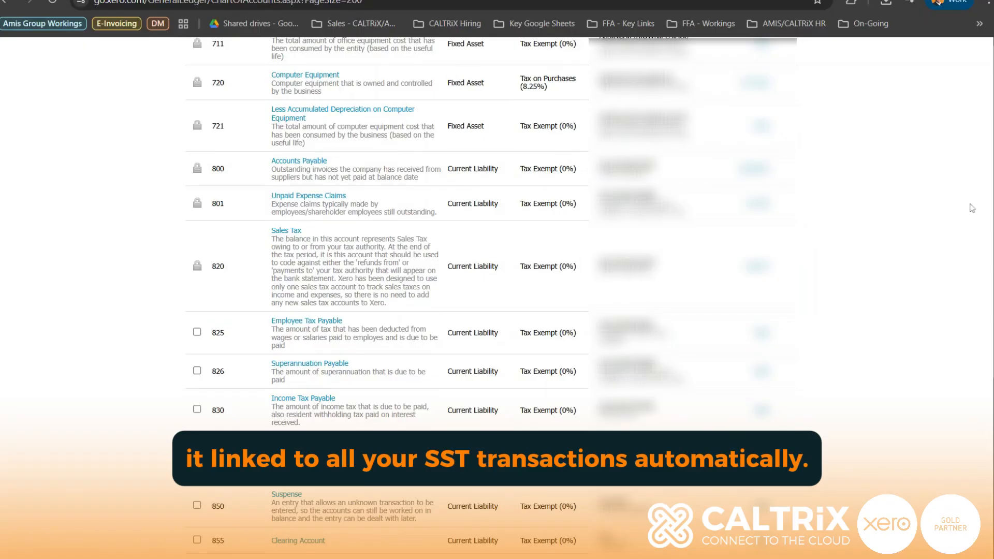
scroll(409, 273, up, 8)
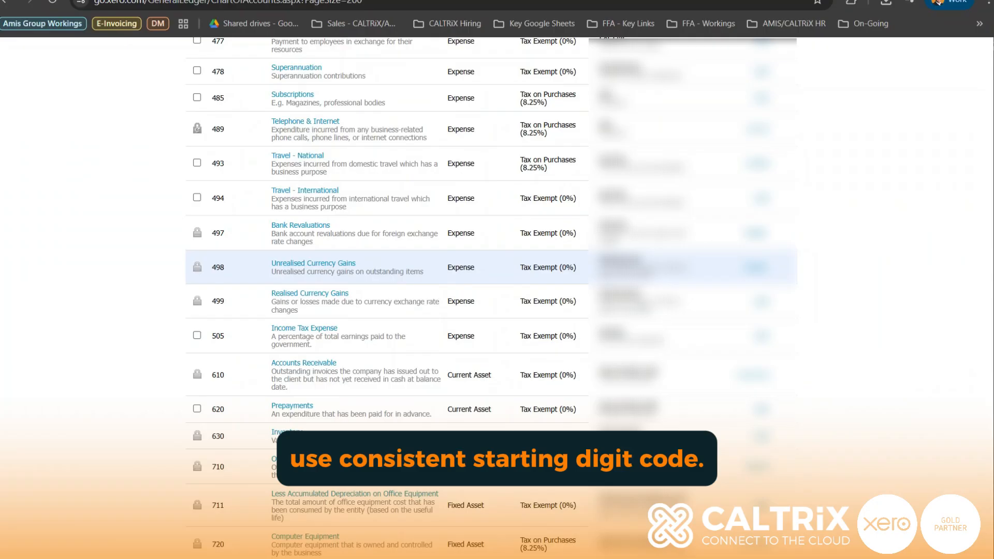
scroll(415, 285, up, 15)
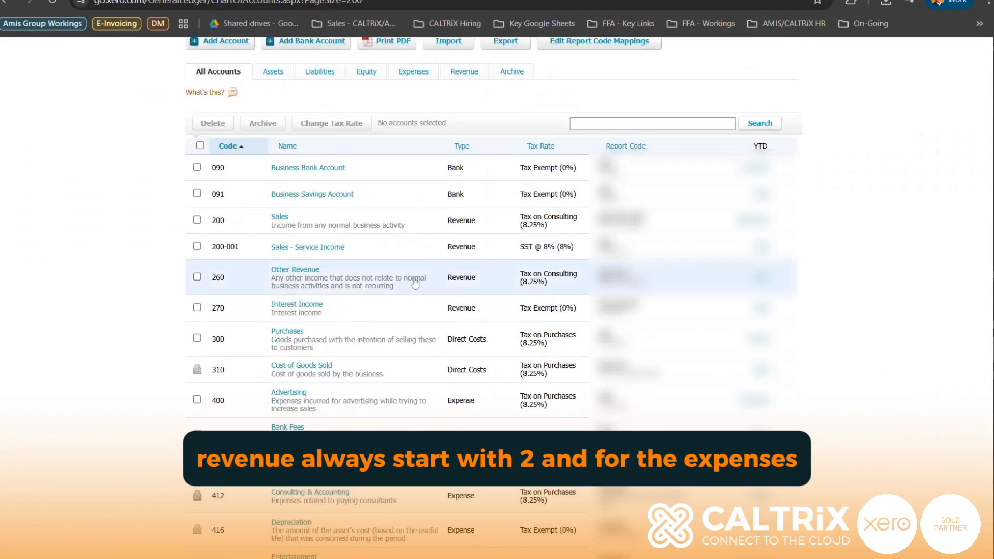